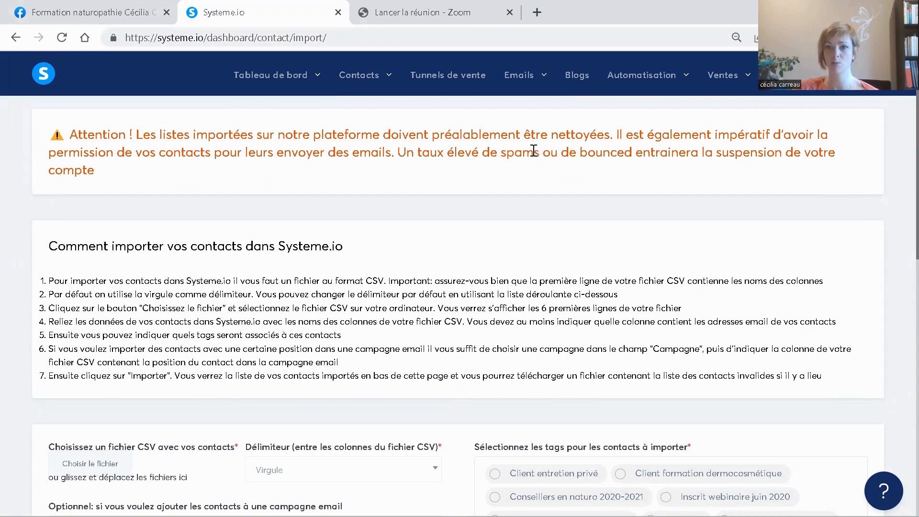
Review the contact import instructions, the CSV file, delimiter and campaign options, and the tags available for imported contacts.
scroll(532, 152, down, 6)
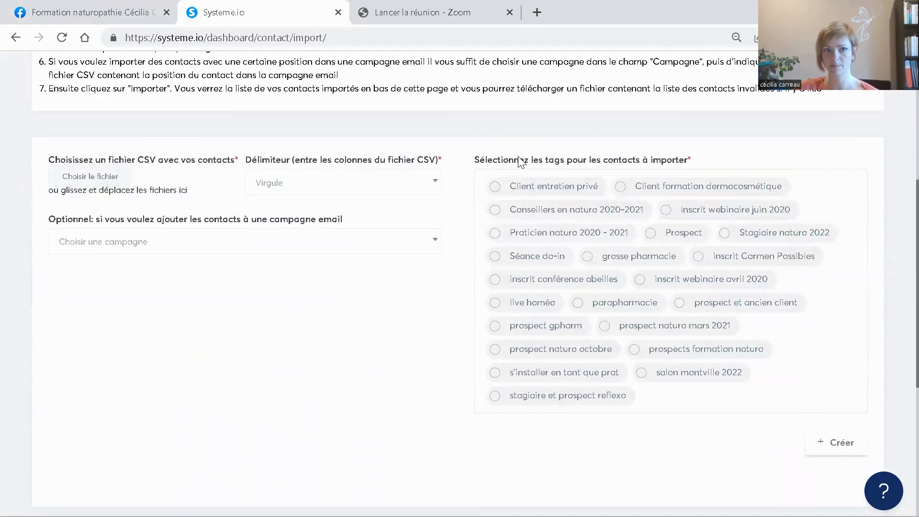
scroll(521, 162, up, 6)
scroll(427, 232, down, 5)
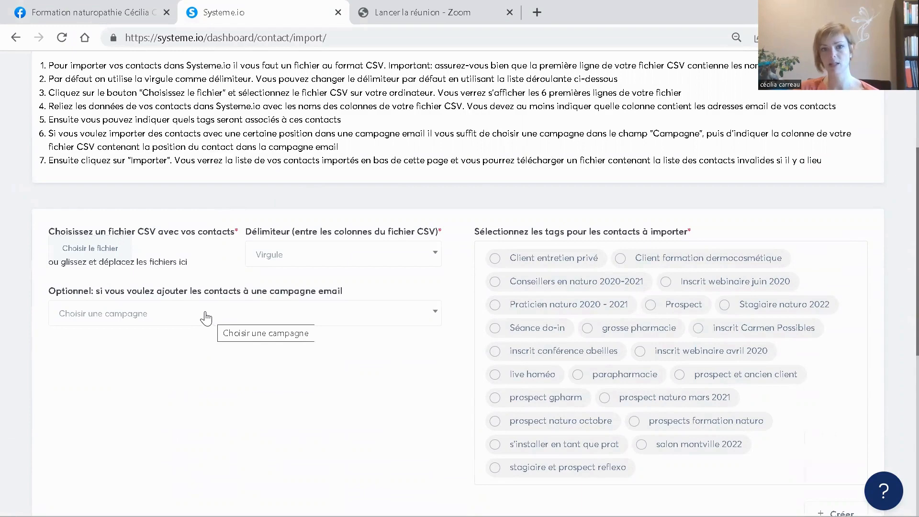
scroll(226, 306, up, 2)
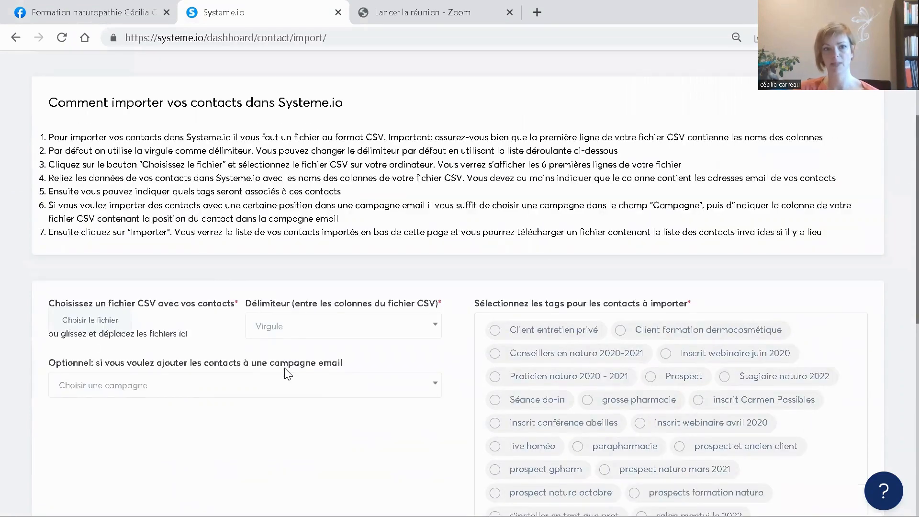
scroll(286, 383, down, 2)
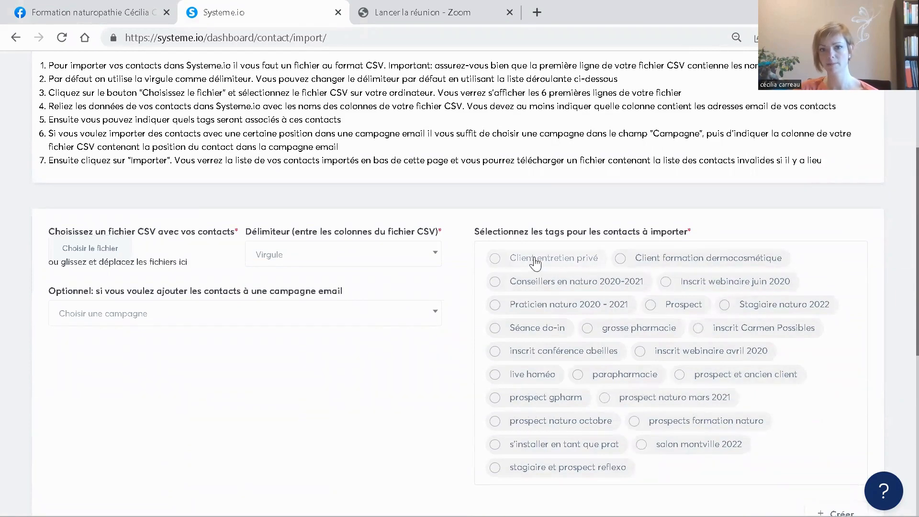
scroll(554, 185, up, 6)
Go to the tag management page and view the form for creating a tag, closing it without saving.
mouse_move(360, 76)
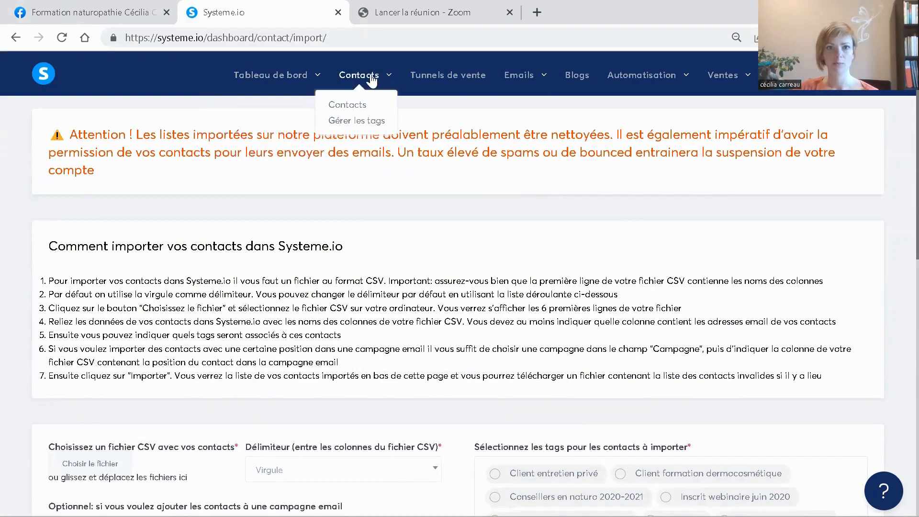
click(361, 123)
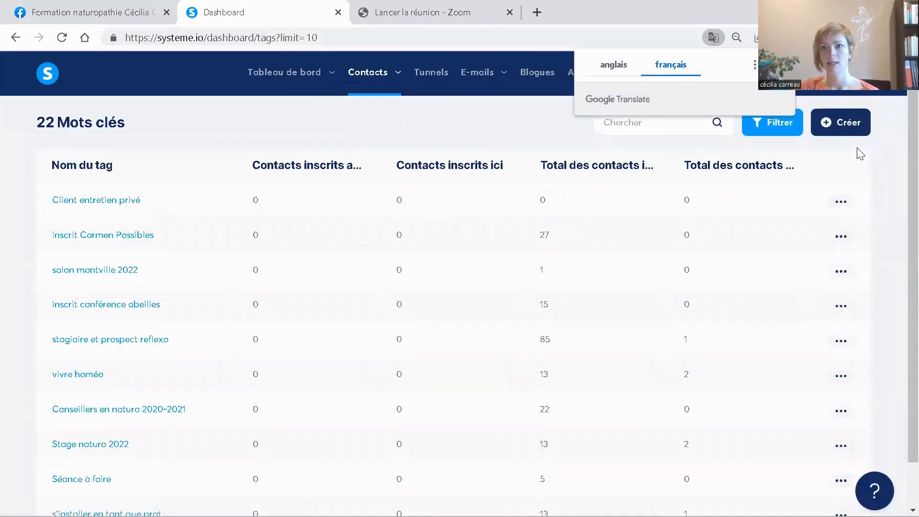
click(849, 125)
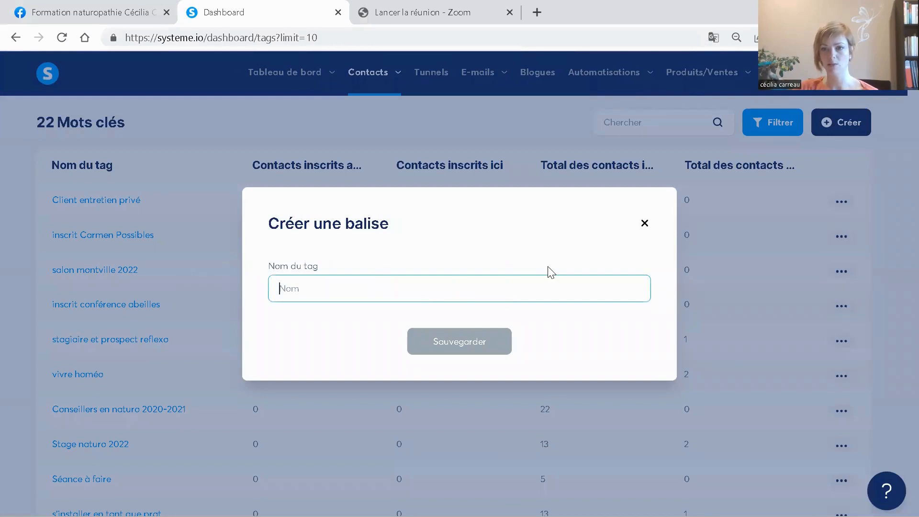
click(644, 223)
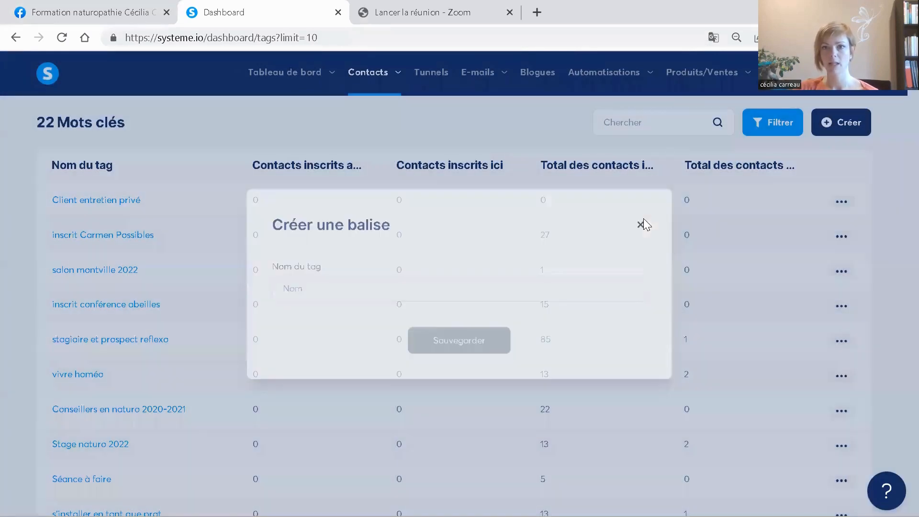
Go to the contact list and open the form for adding a single contact, leaving its fields empty.
mouse_move(367, 73)
click(366, 113)
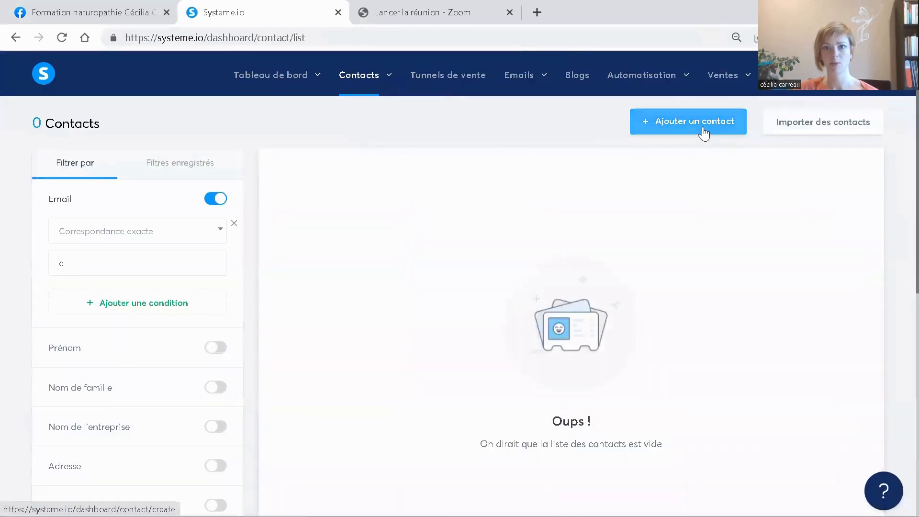
click(703, 126)
click(300, 181)
click(552, 192)
click(367, 234)
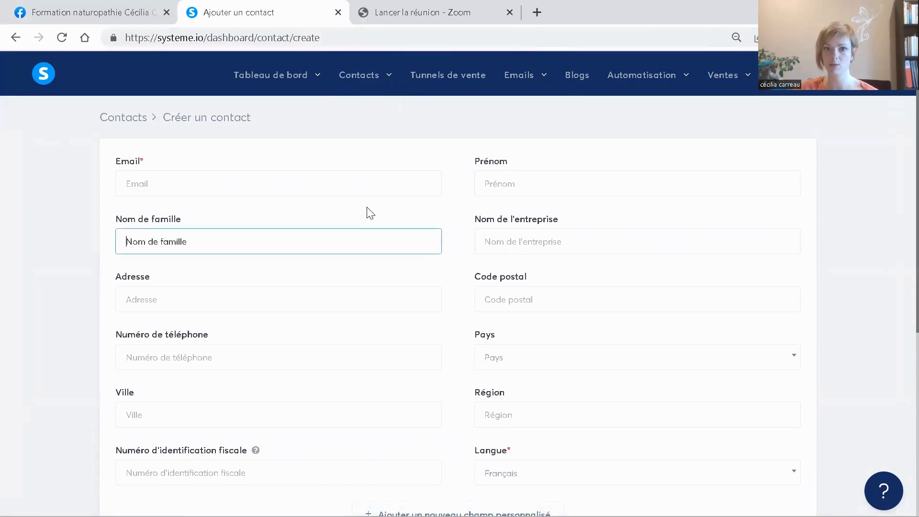
Examine the new contact form's fields, custom field option and tag choices.
scroll(394, 171, down, 1)
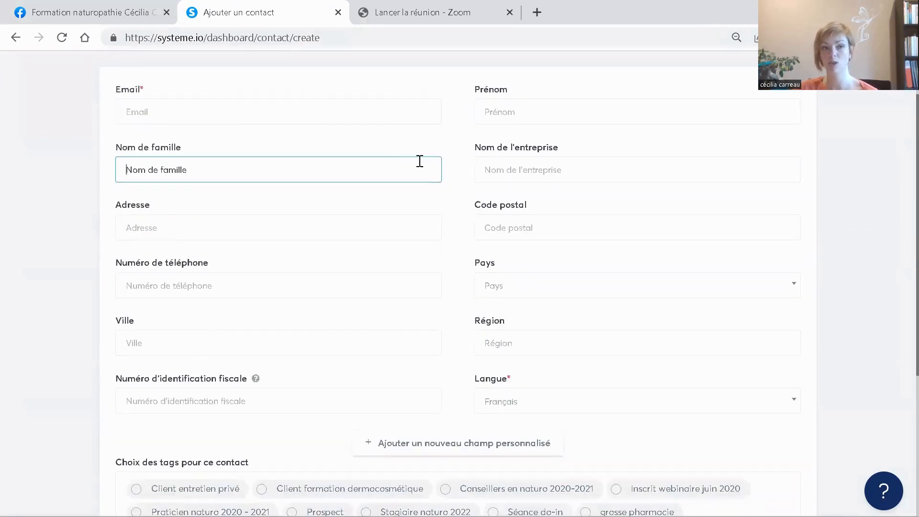
scroll(431, 160, down, 1)
scroll(431, 156, up, 2)
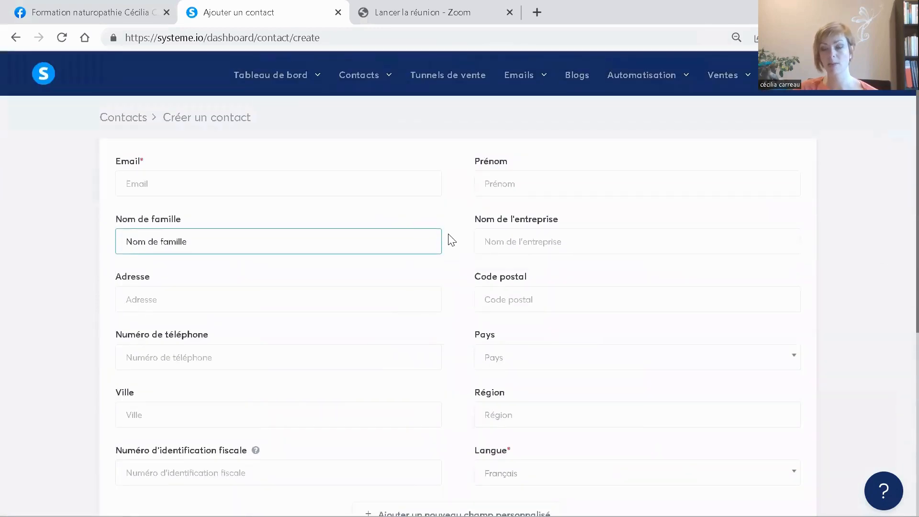
scroll(445, 234, down, 3)
scroll(445, 234, down, 1)
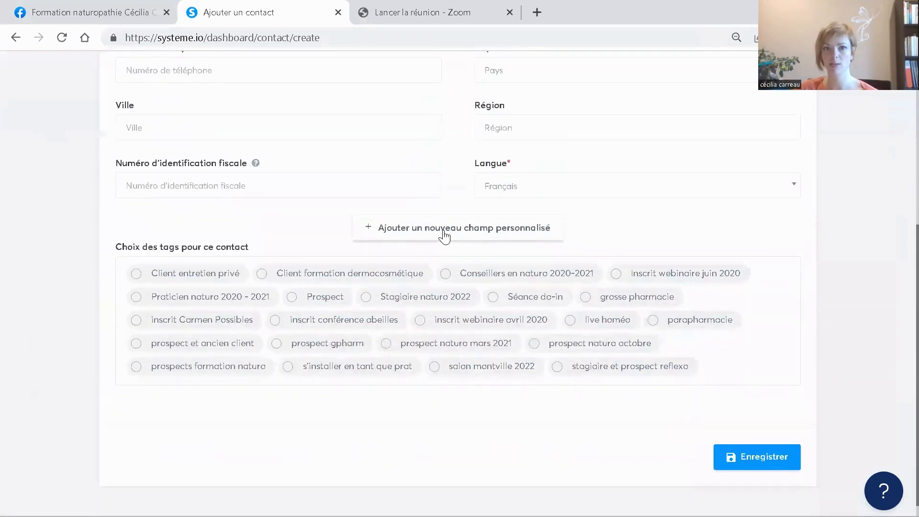
scroll(445, 236, up, 3)
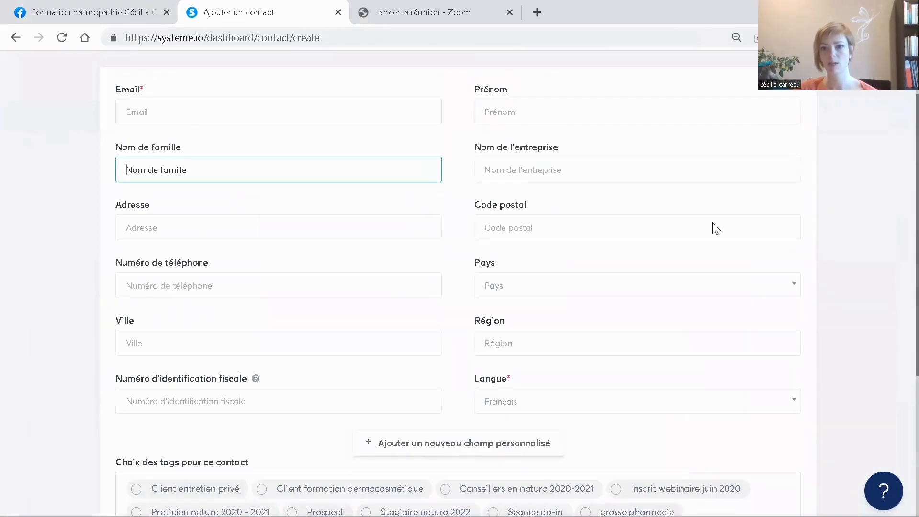
scroll(428, 246, down, 3)
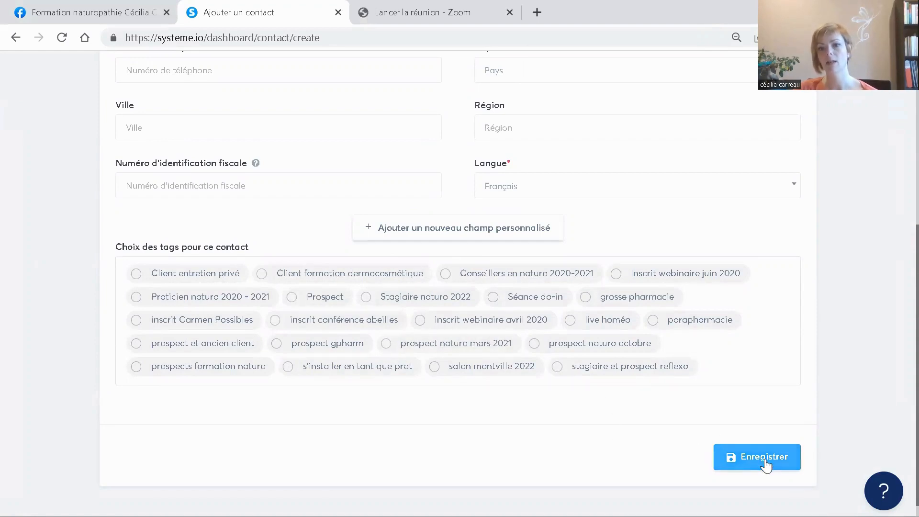
scroll(524, 357, up, 4)
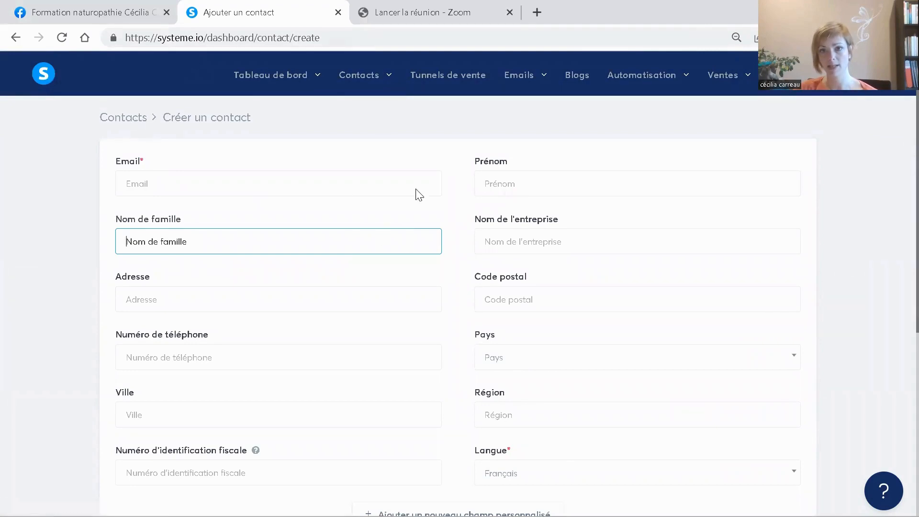
Open the sent newsletter "Bilan, Energies, Comment se positionner pour 2023?" from the newsletter list.
mouse_move(512, 91)
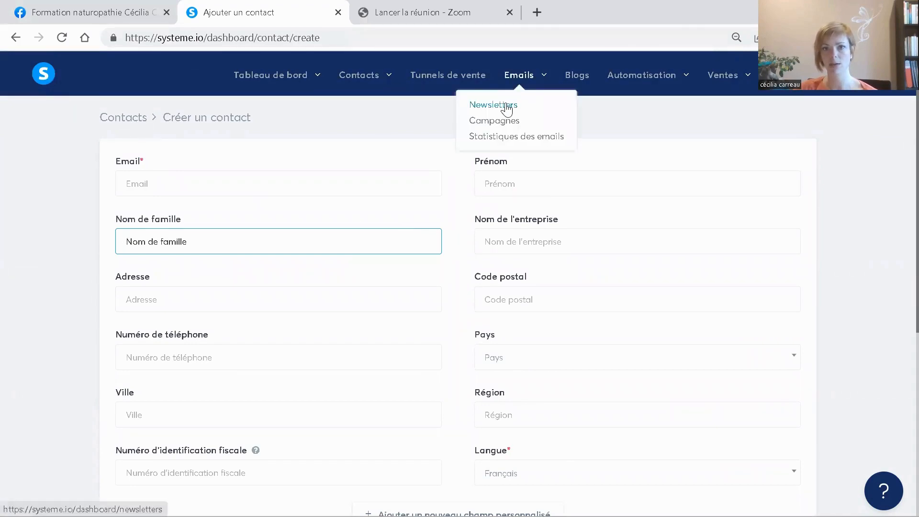
click(505, 108)
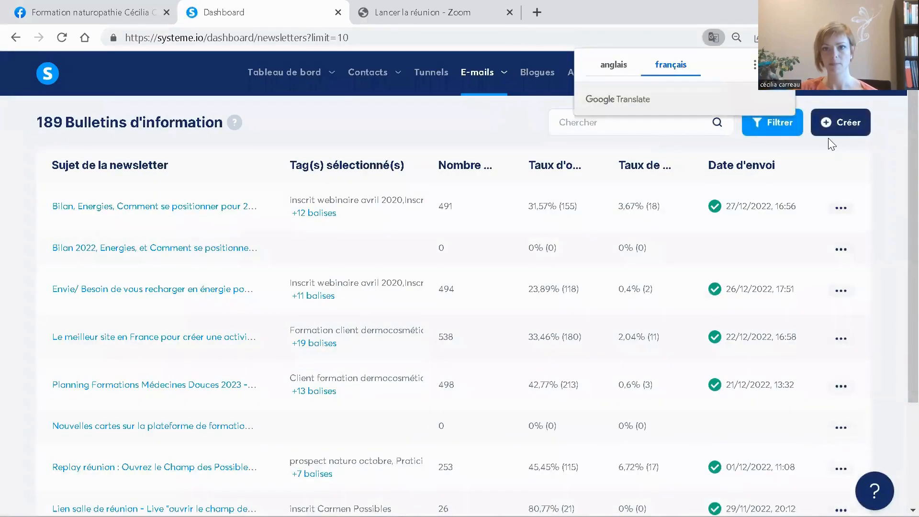
click(127, 211)
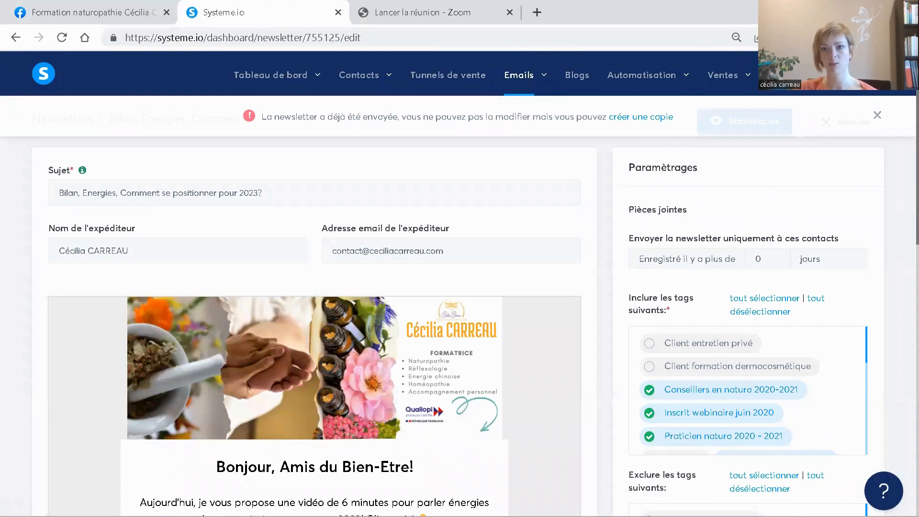
Examine which tags the newsletter's settings include as recipients, through the whole list of included tags.
scroll(744, 291, down, 3)
scroll(754, 288, up, 3)
scroll(760, 287, down, 3)
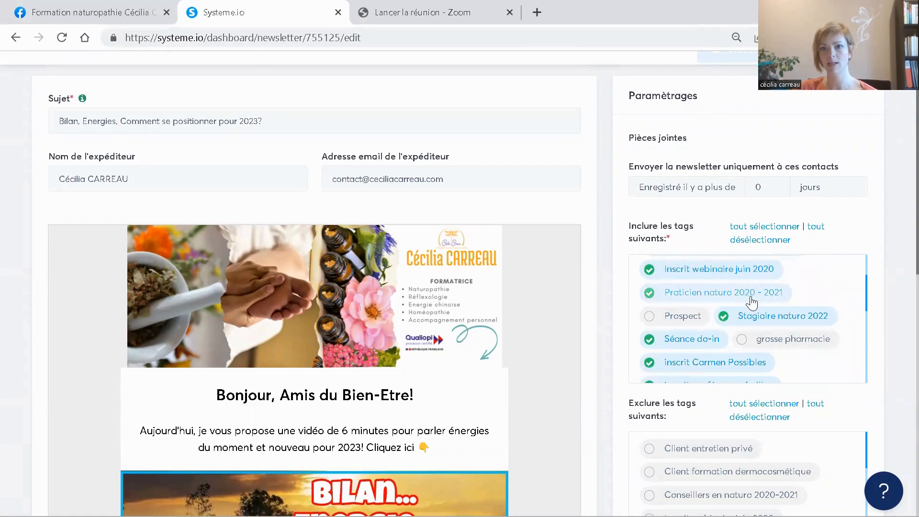
scroll(751, 304, down, 3)
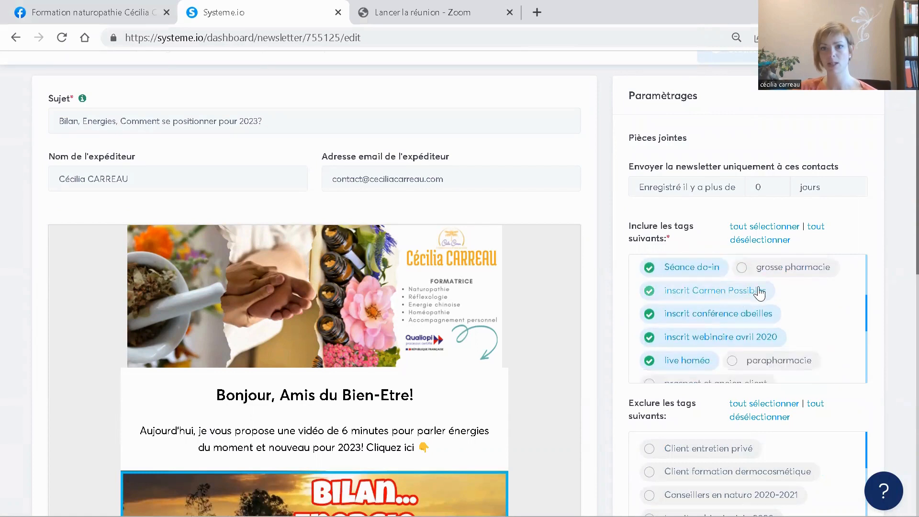
scroll(758, 296, up, 2)
scroll(760, 294, up, 1)
scroll(759, 294, down, 3)
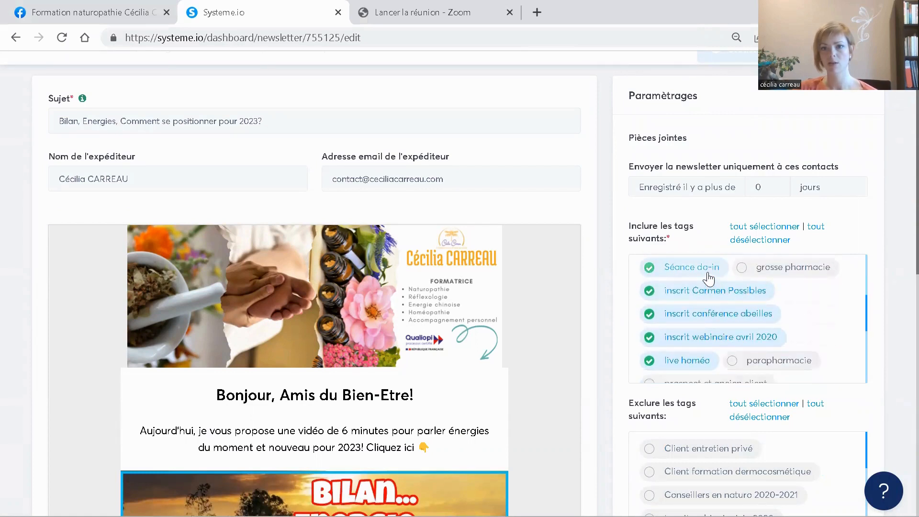
scroll(707, 284, down, 5)
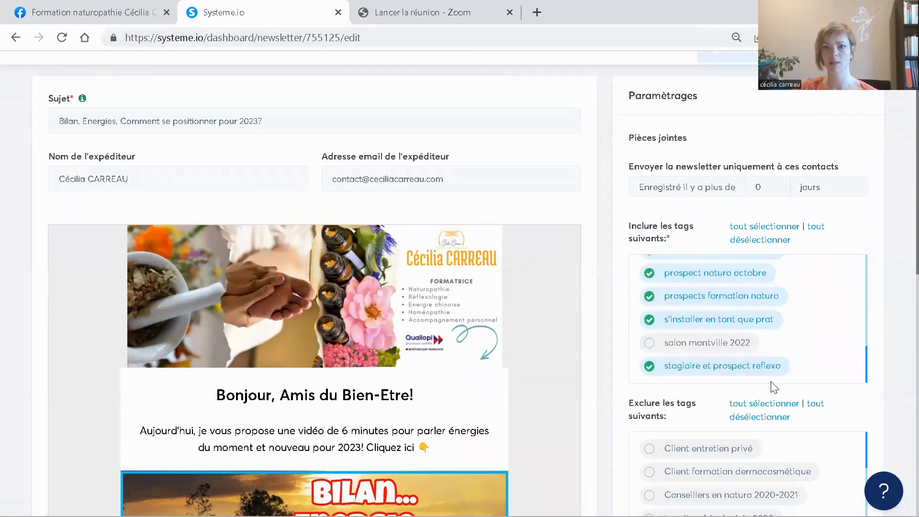
scroll(680, 297, up, 10)
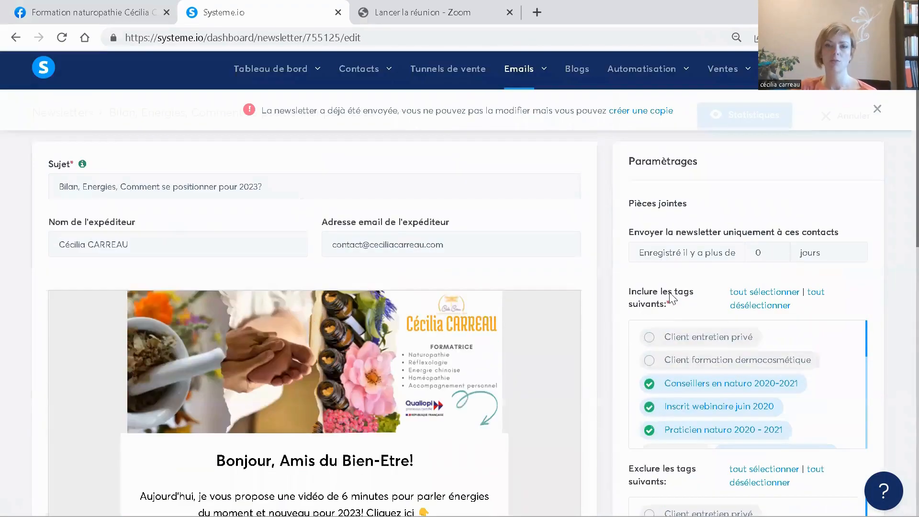
Return to the newsletter list and look over the newsletters with their tags, open rates and send dates.
mouse_move(526, 80)
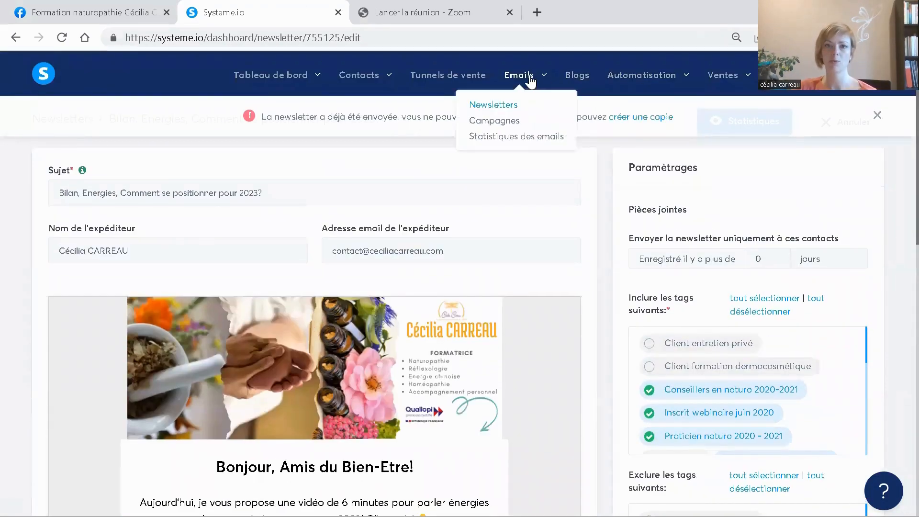
click(509, 107)
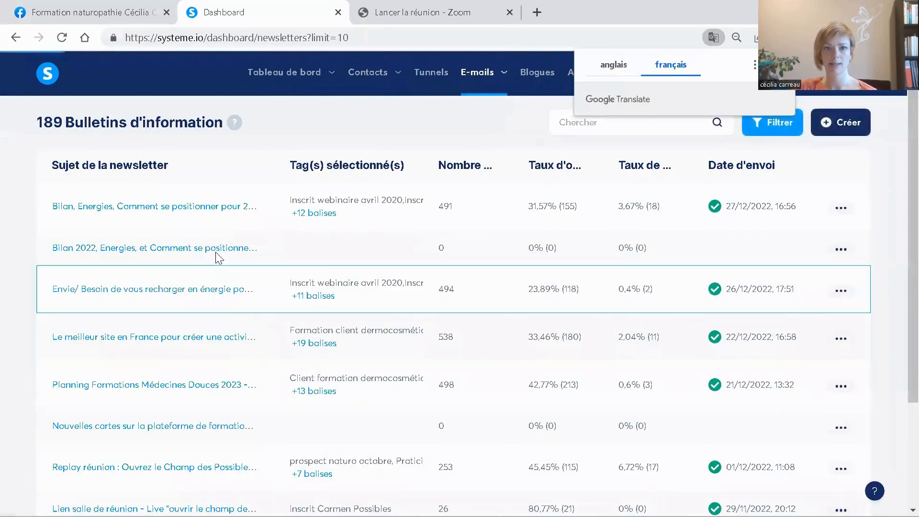
scroll(220, 257, down, 3)
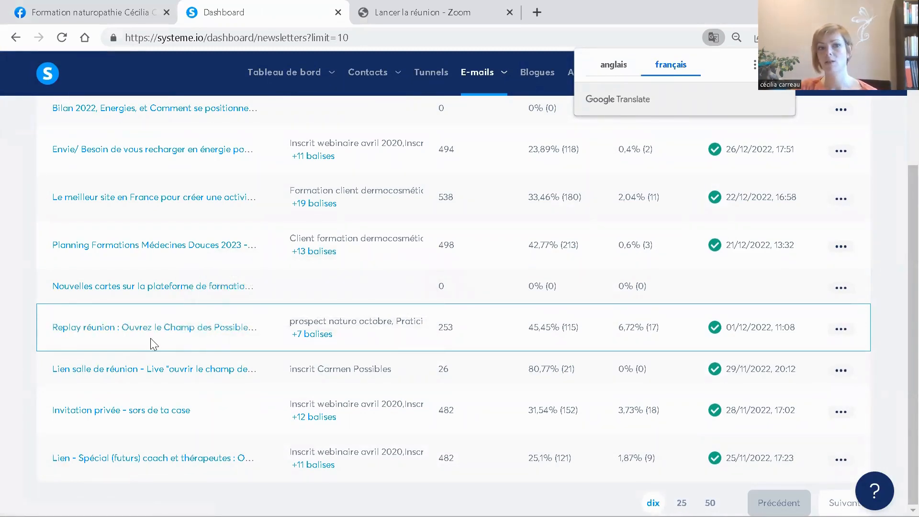
scroll(512, 304, up, 3)
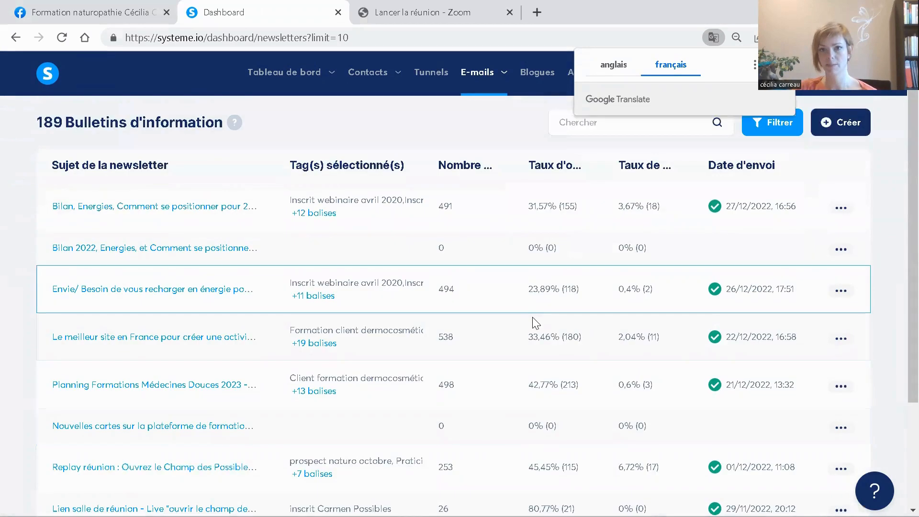
Go to the email campaigns and open the steps of the campaign "Nouveaux inscrits sur la liste de diffusion".
mouse_move(475, 65)
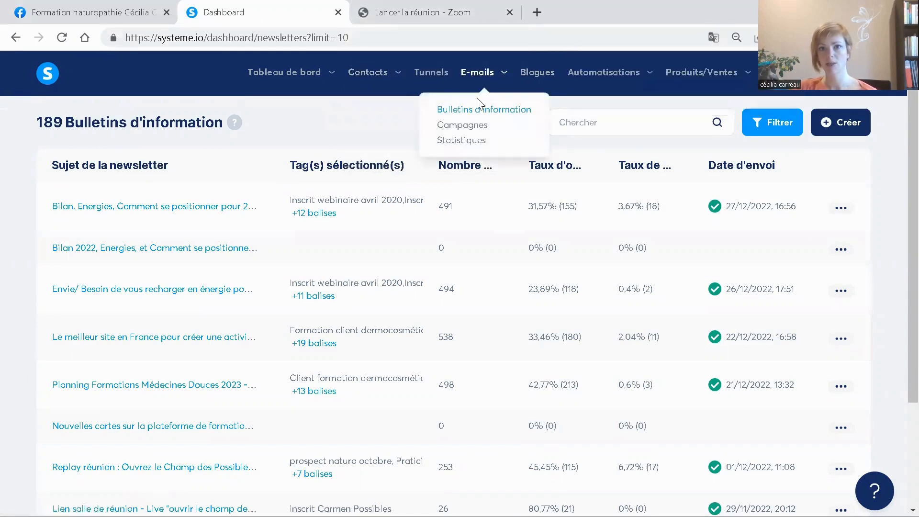
click(480, 128)
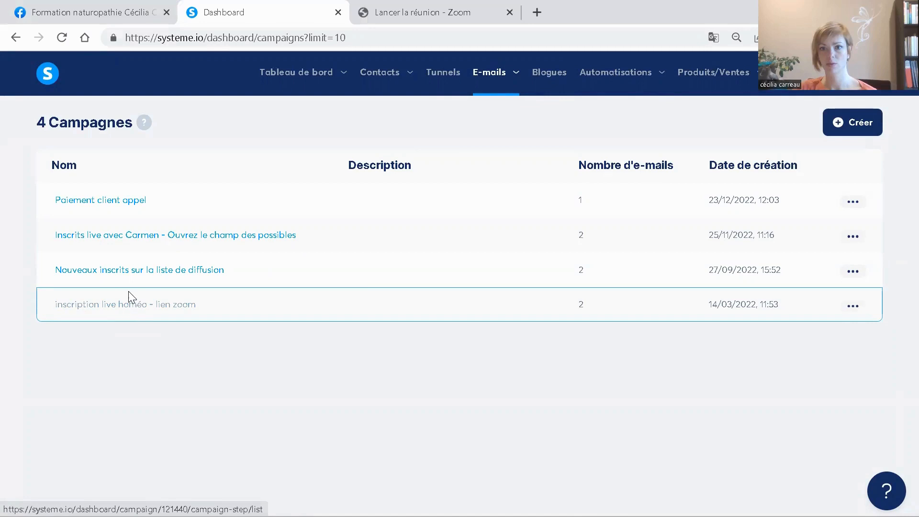
click(143, 272)
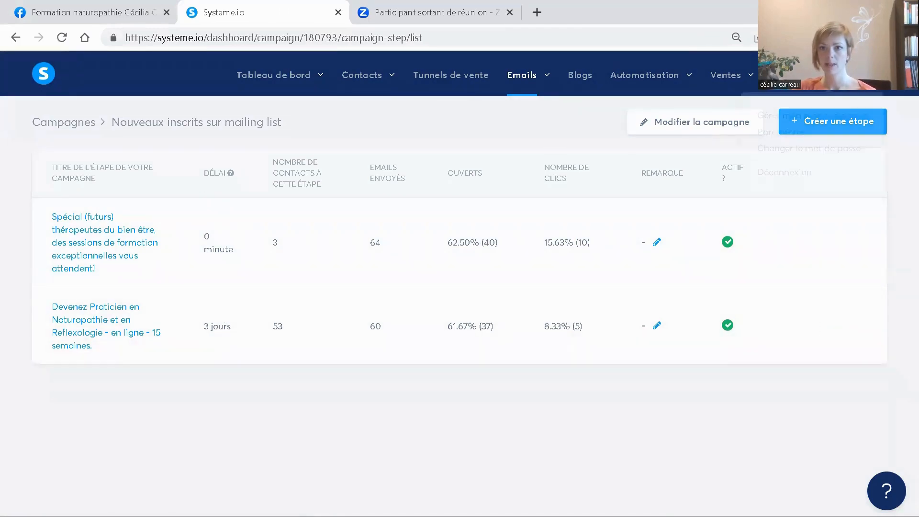
View the form for creating a campaign step with its visual templates and classic editor option, closing it without creating anything.
click(823, 121)
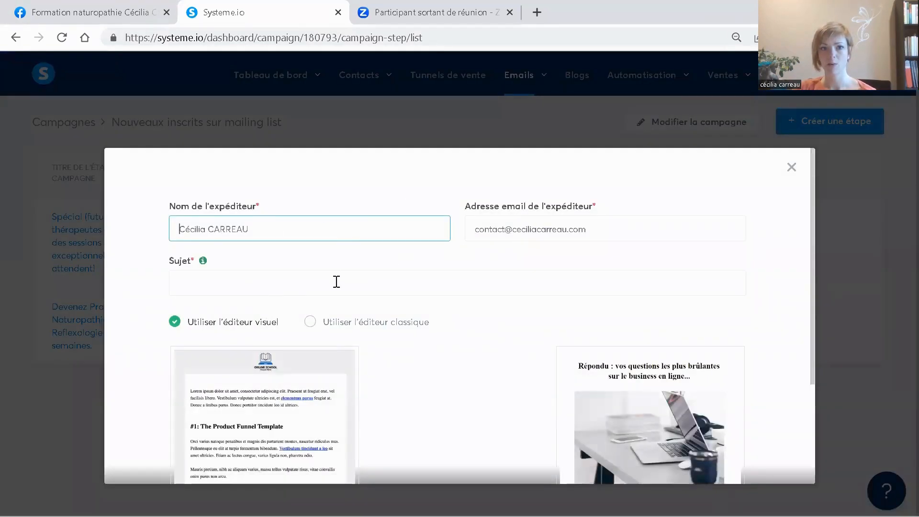
scroll(335, 280, down, 3)
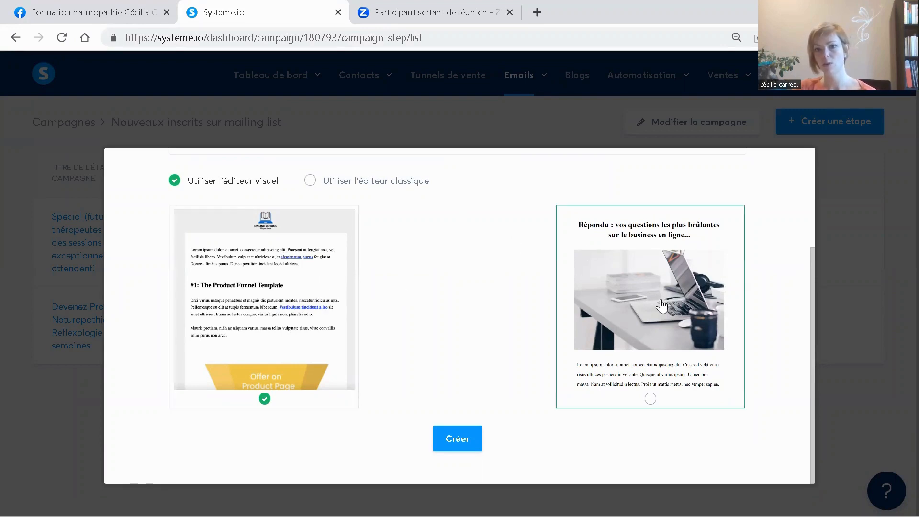
click(376, 181)
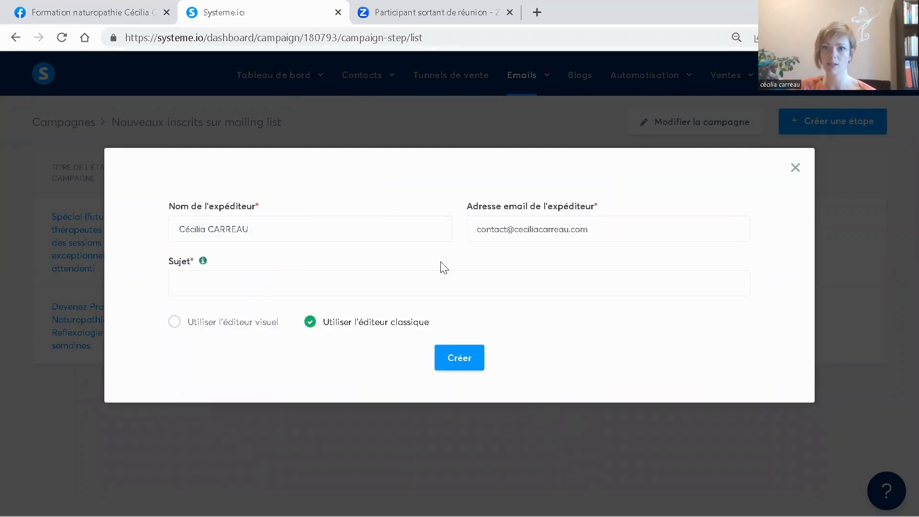
click(795, 165)
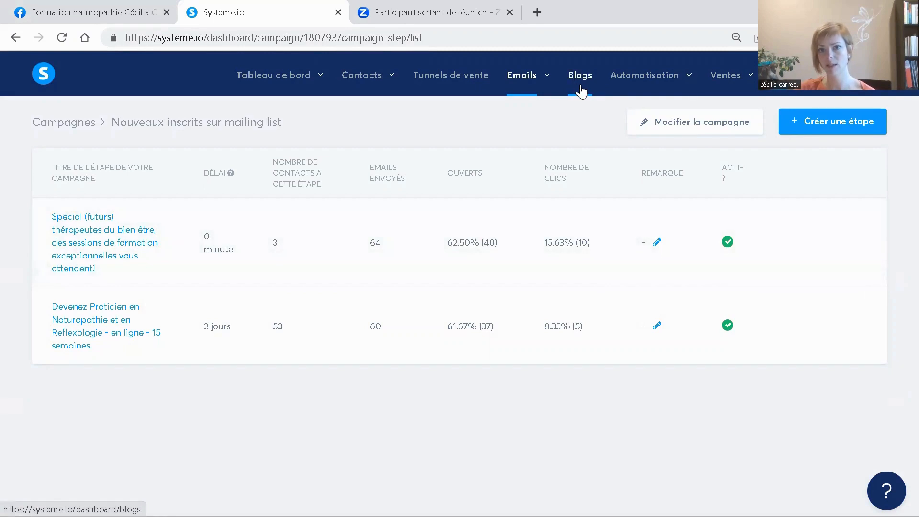
Open the automation rules and look through the existing rules with their triggers and actions.
mouse_move(622, 77)
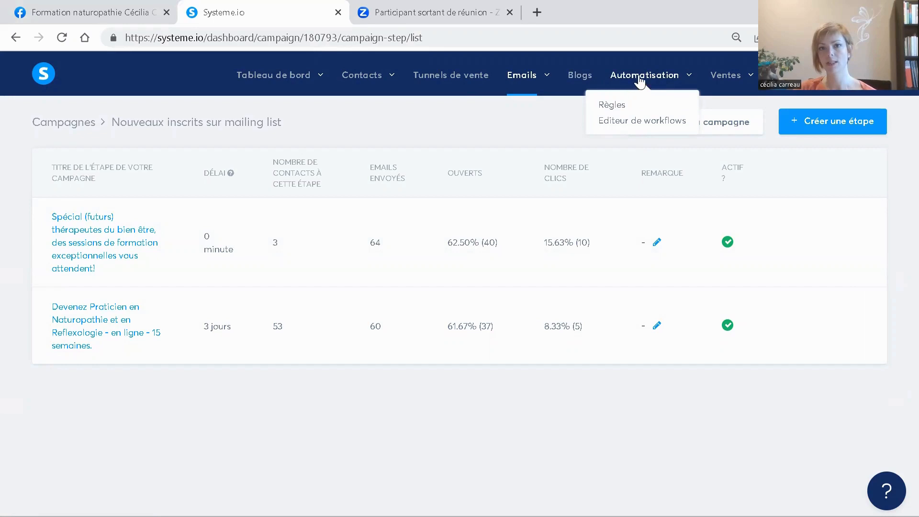
click(616, 108)
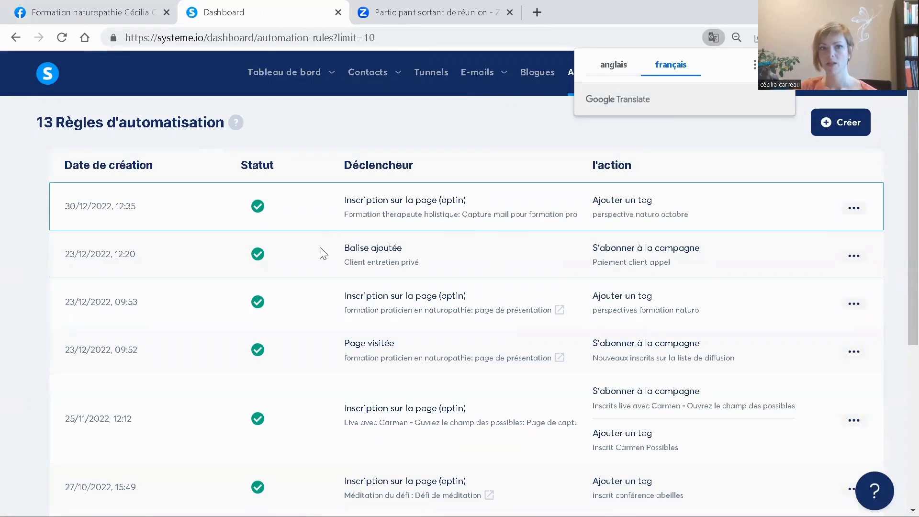
click(556, 172)
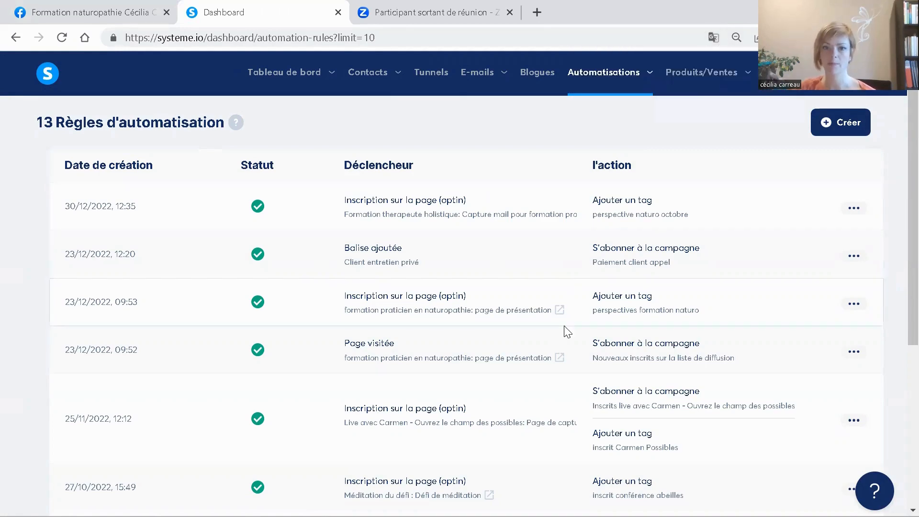
scroll(565, 318, down, 5)
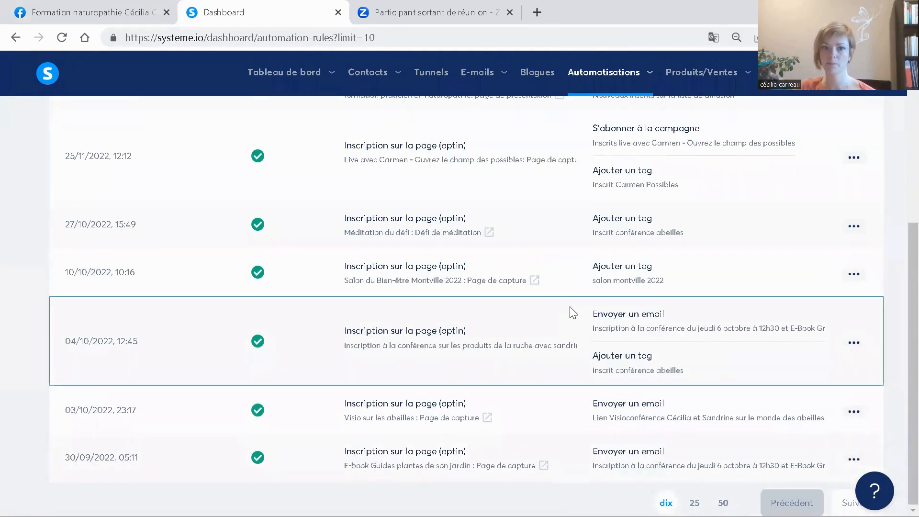
scroll(570, 312, up, 5)
scroll(571, 312, down, 5)
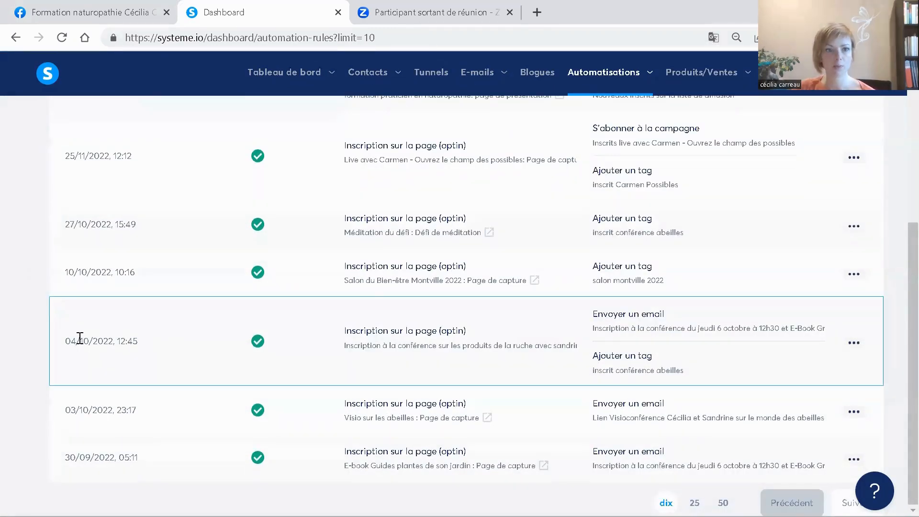
scroll(587, 331, up, 5)
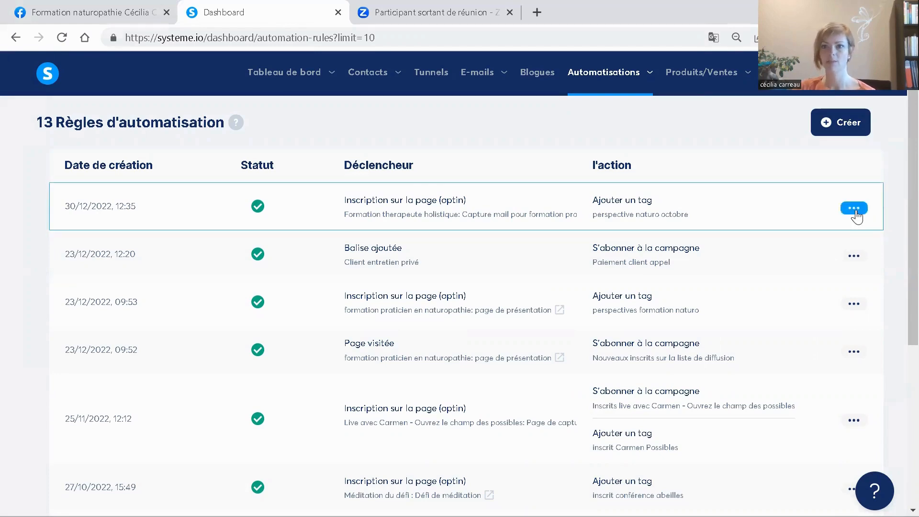
scroll(867, 207, down, 3)
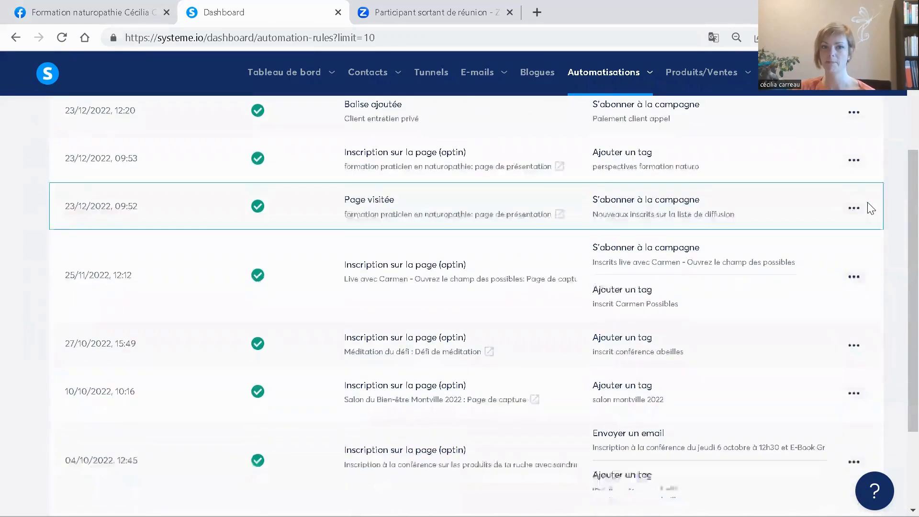
scroll(866, 194, up, 3)
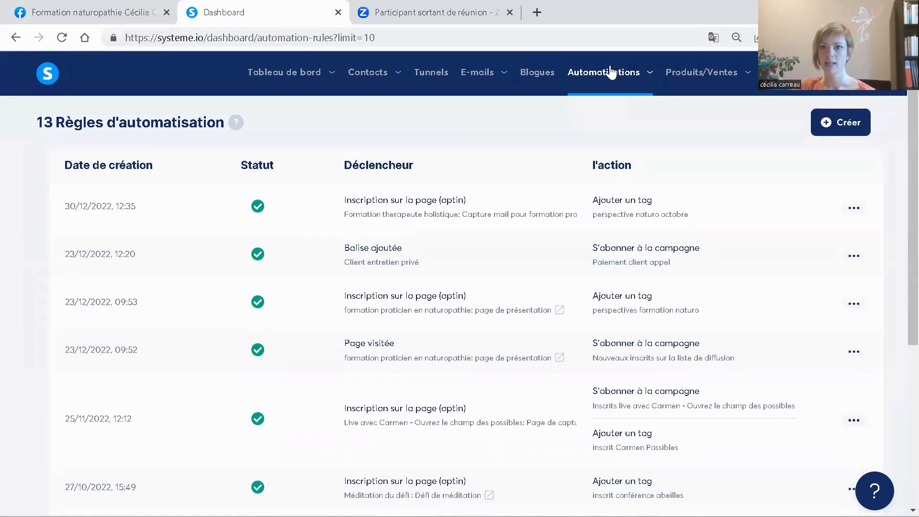
Start a new automation rule and examine all the available trigger types, from "Tag ajouté" to "Page visitée", without choosing one.
click(839, 126)
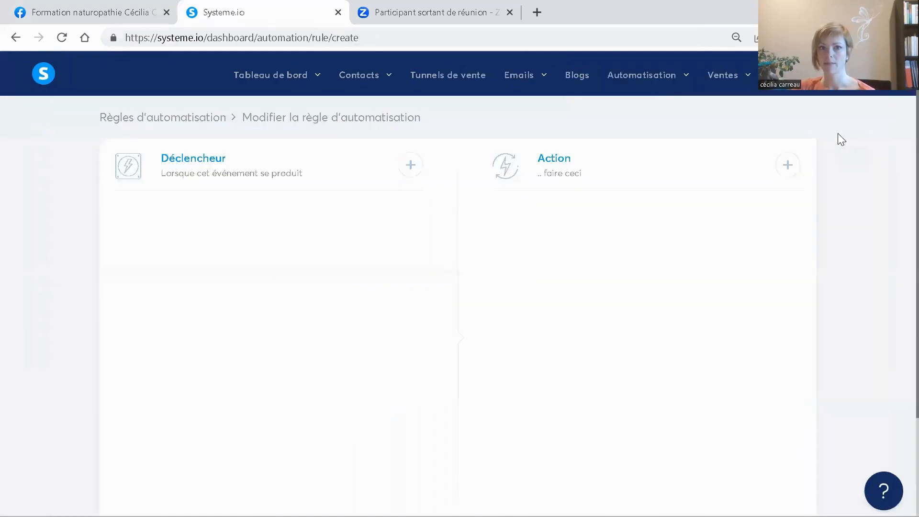
click(410, 166)
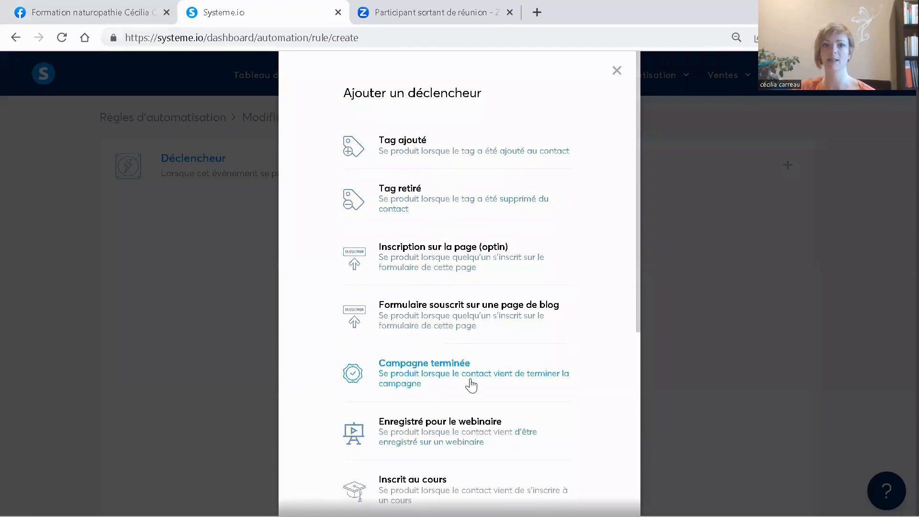
scroll(470, 384, down, 1)
scroll(471, 384, down, 3)
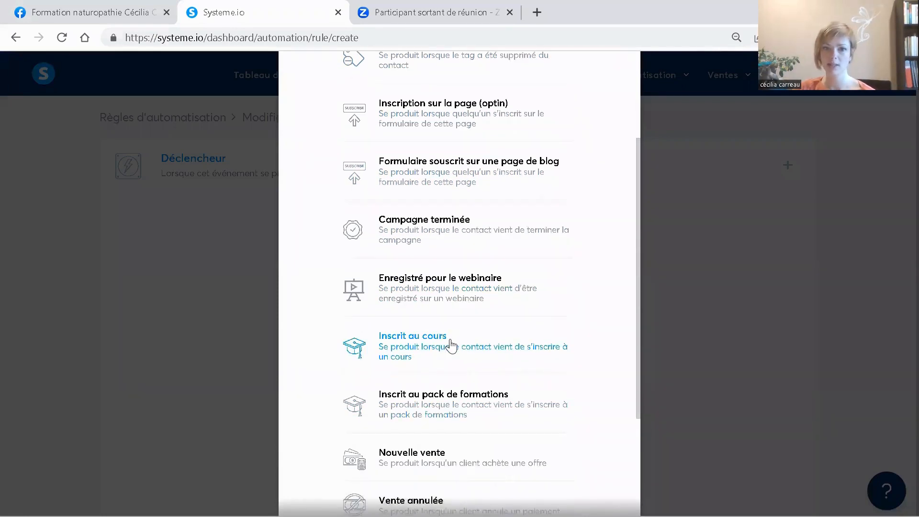
scroll(474, 438, down, 2)
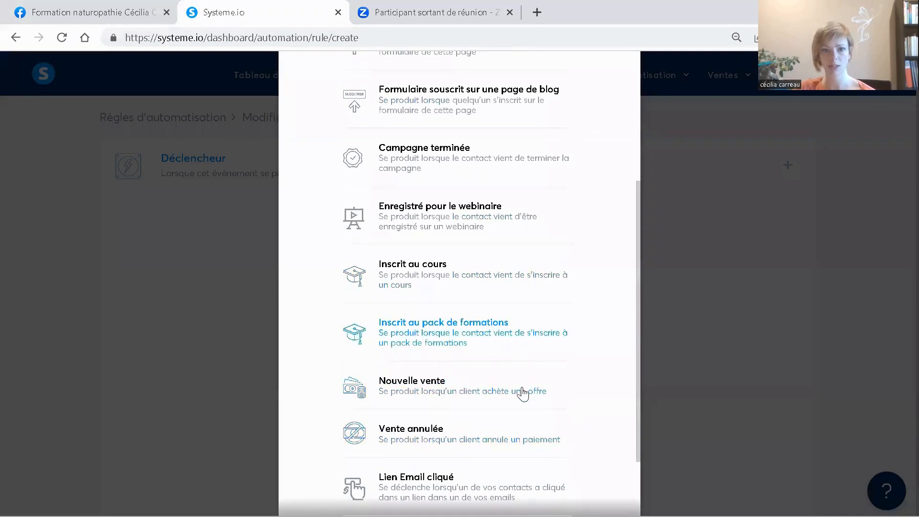
scroll(479, 368, down, 2)
scroll(443, 429, down, 1)
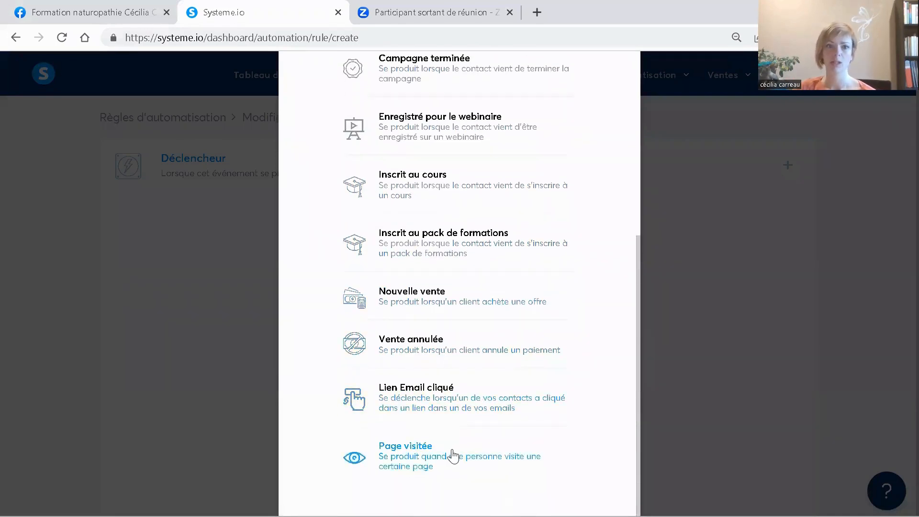
scroll(453, 357, up, 2)
scroll(453, 357, up, 6)
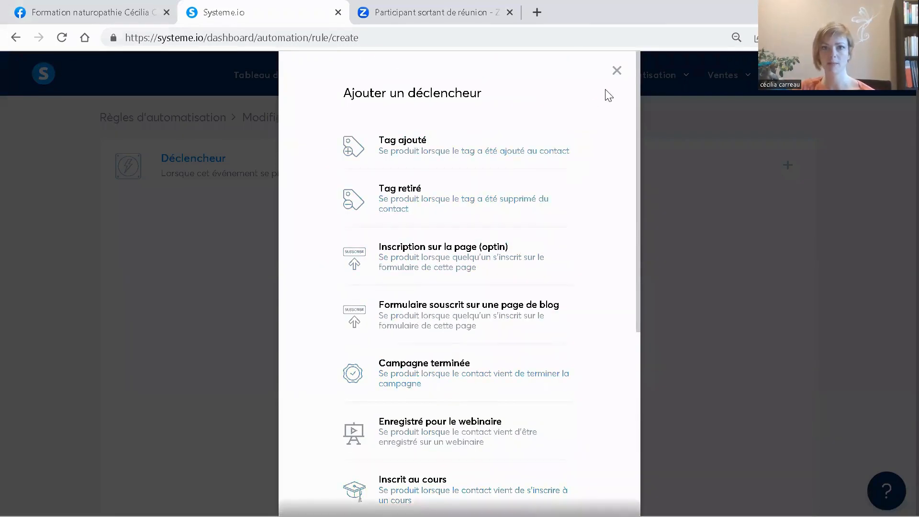
click(617, 72)
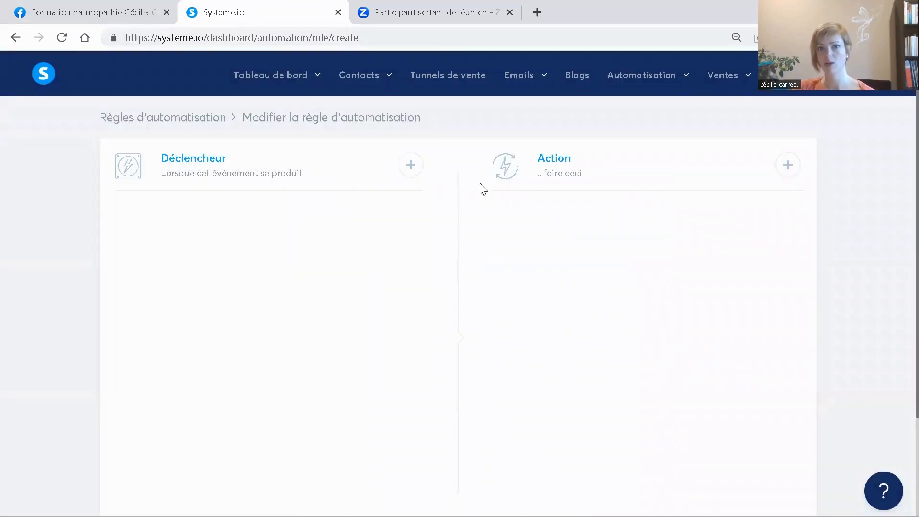
View the rule's action choices and its trigger choices again, closing both lists without selecting anything.
click(779, 165)
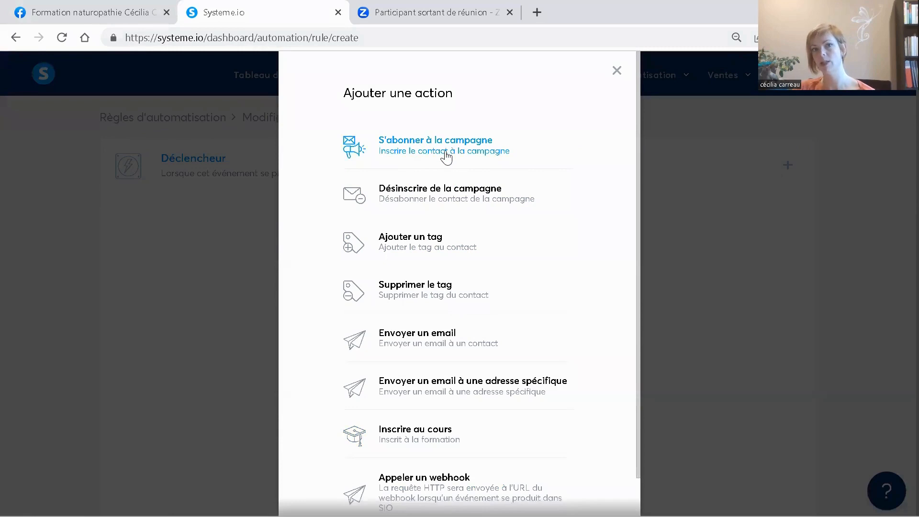
click(617, 70)
click(412, 170)
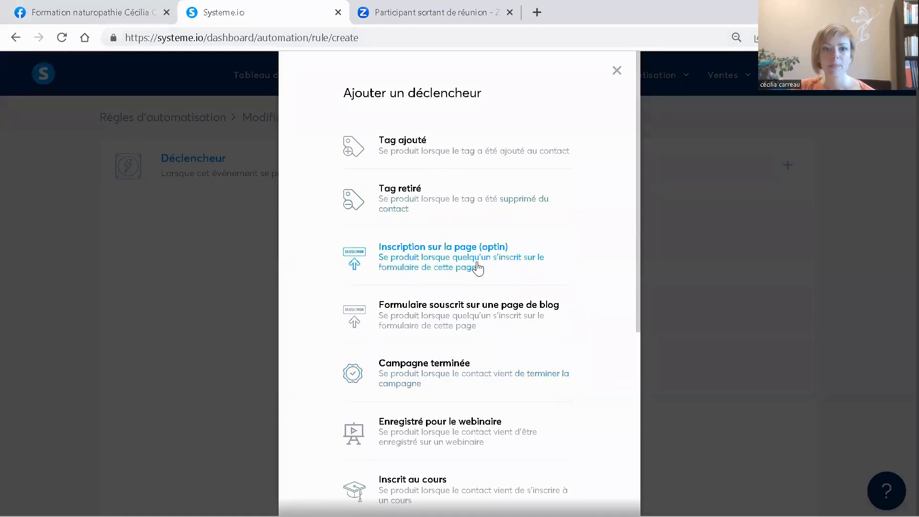
scroll(477, 266, down, 2)
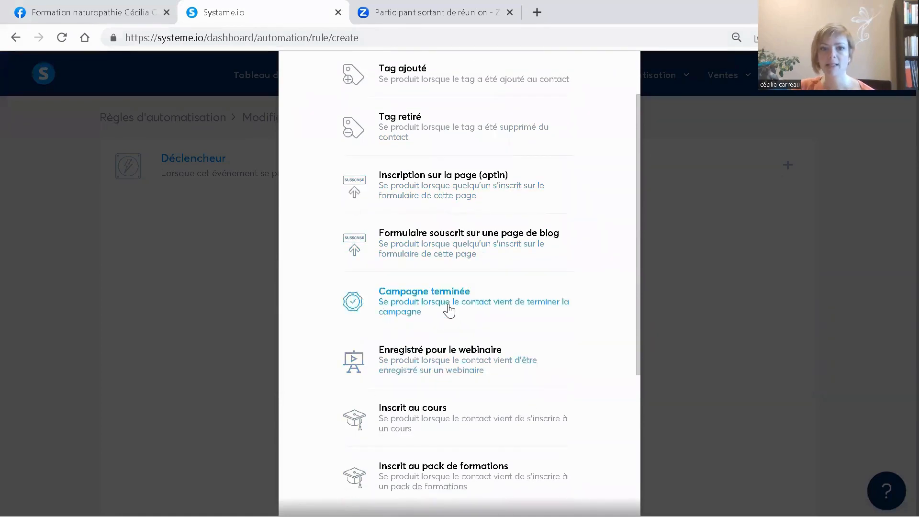
click(666, 85)
Examine the full list of action types down to "Appeler un webhook", then locate the rule's save option without adding or saving anything.
click(789, 168)
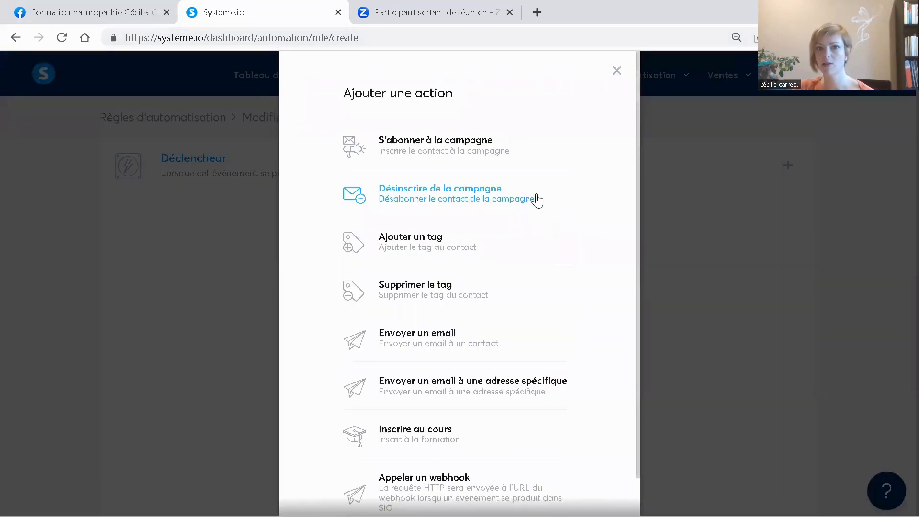
scroll(457, 248, down, 1)
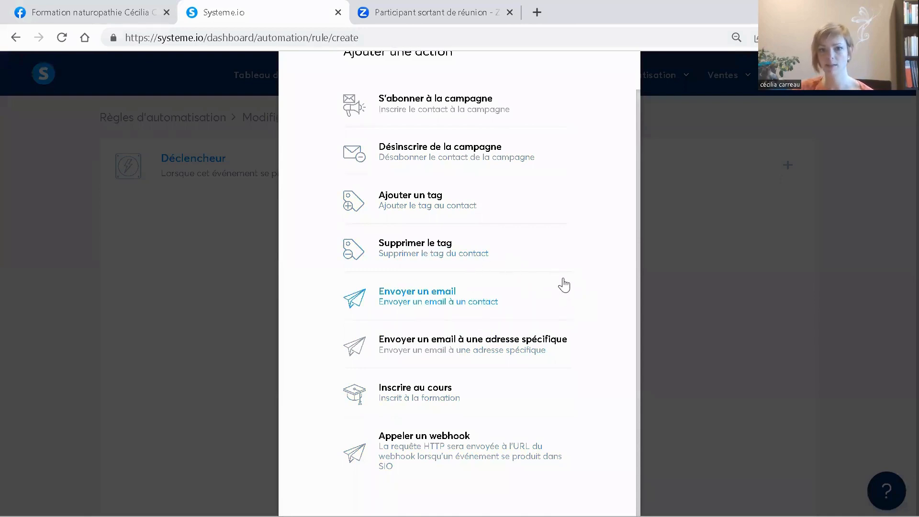
scroll(566, 279, up, 2)
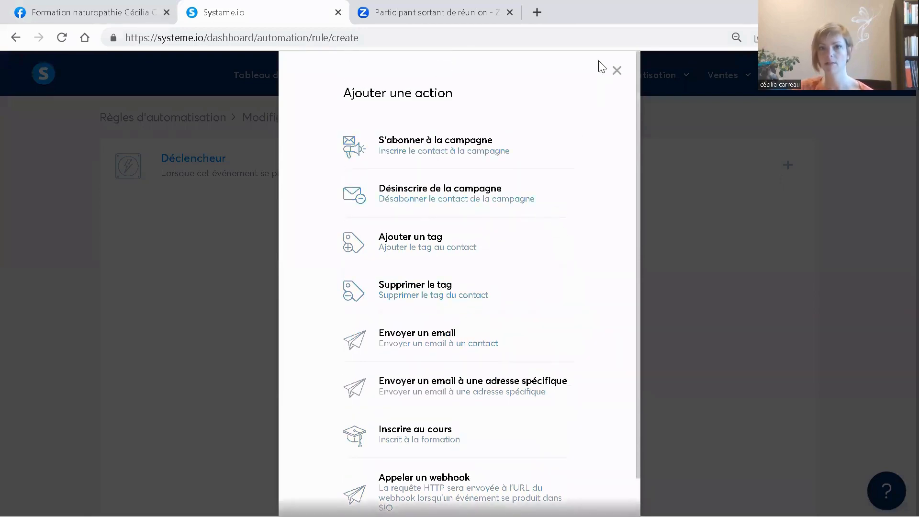
click(617, 73)
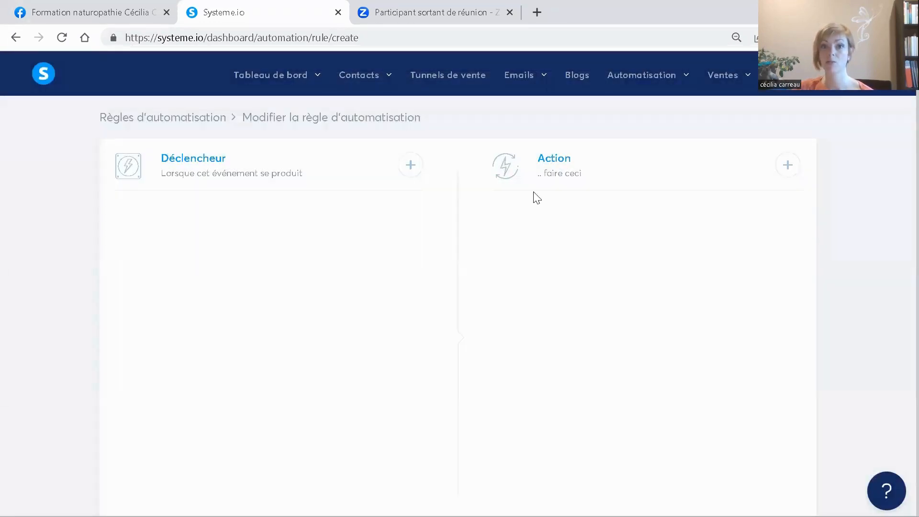
scroll(607, 267, down, 3)
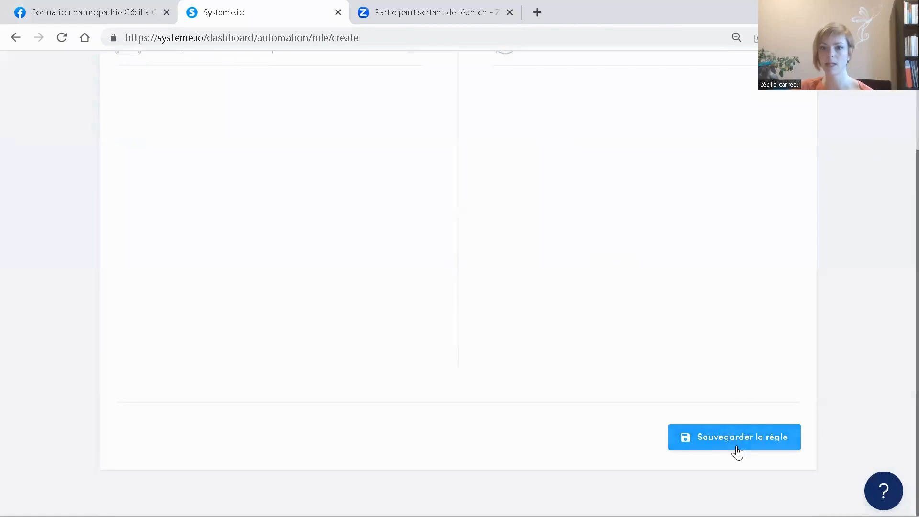
scroll(641, 344, up, 3)
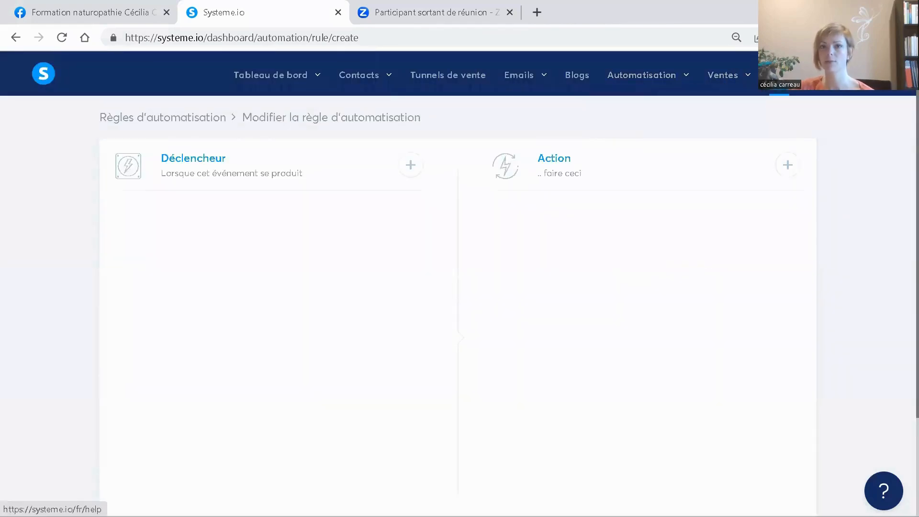
Go to the list of courses under "Mes formations" and dismiss the translation prompt.
mouse_move(726, 78)
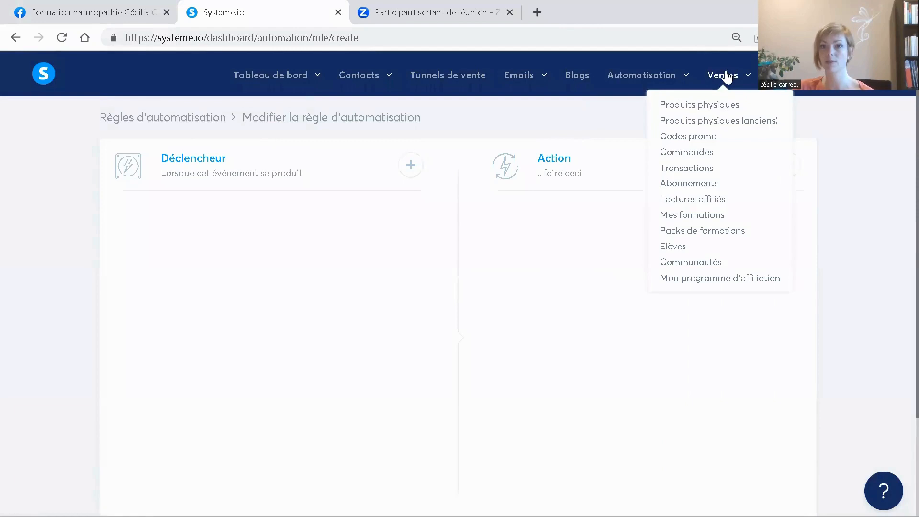
click(701, 219)
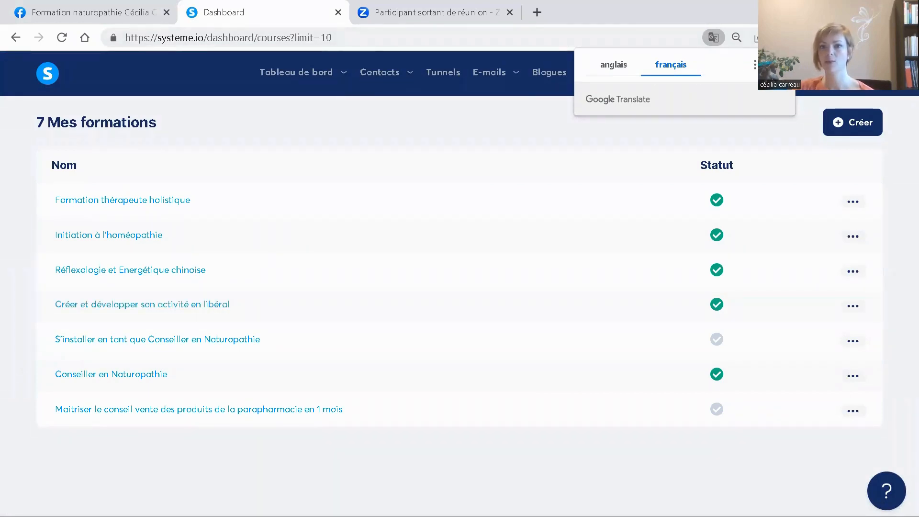
click(778, 64)
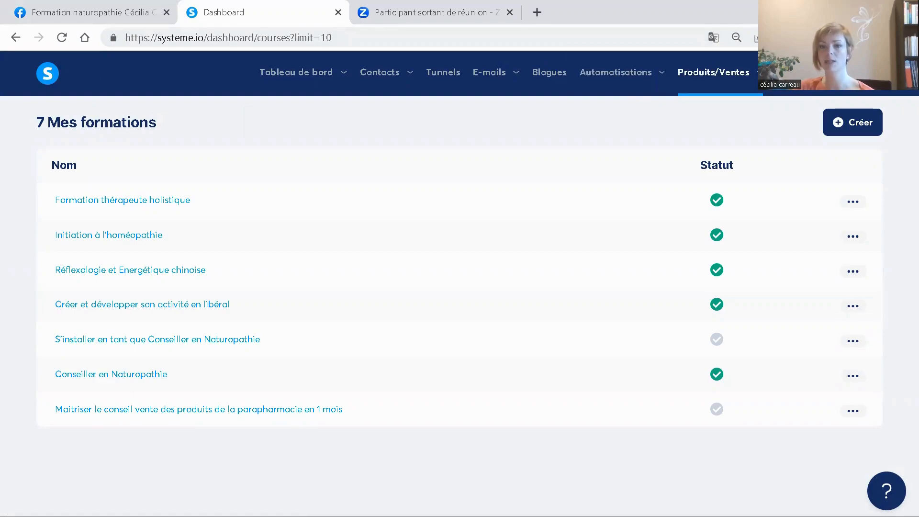